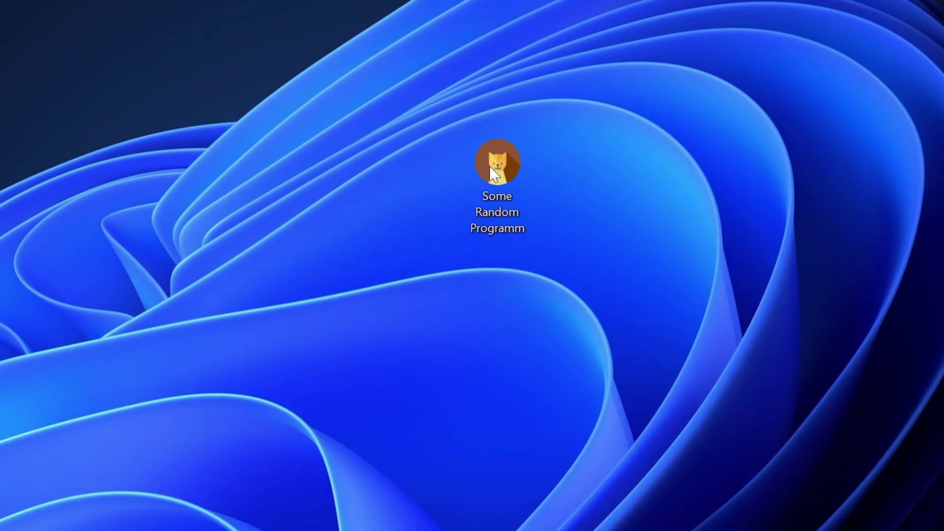
Launch the desktop program so it shows its missing-DLL system error.
double_click(507, 157)
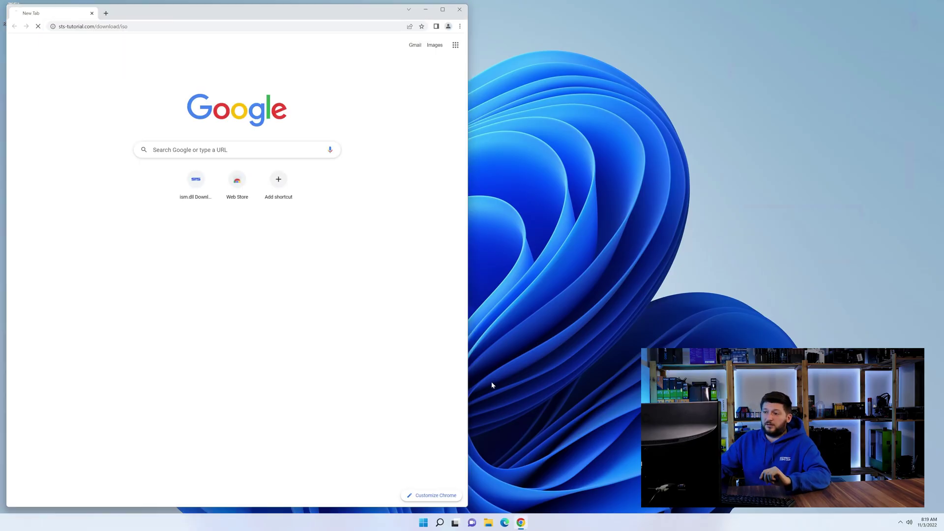
scroll(221, 265, down, 2)
scroll(140, 244, down, 5)
scroll(134, 242, down, 5)
scroll(134, 243, down, 5)
scroll(135, 242, down, 1)
scroll(133, 241, down, 2)
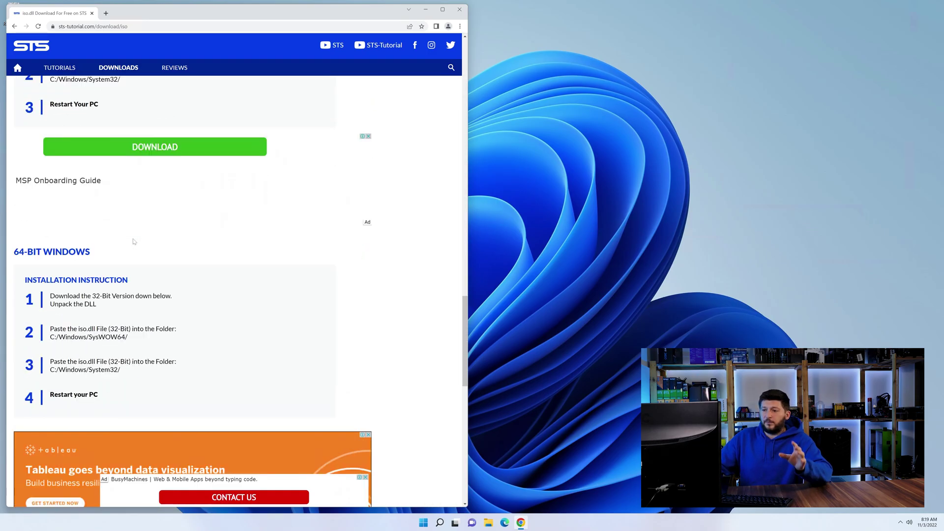
scroll(133, 240, down, 4)
scroll(132, 240, down, 3)
scroll(132, 240, down, 1)
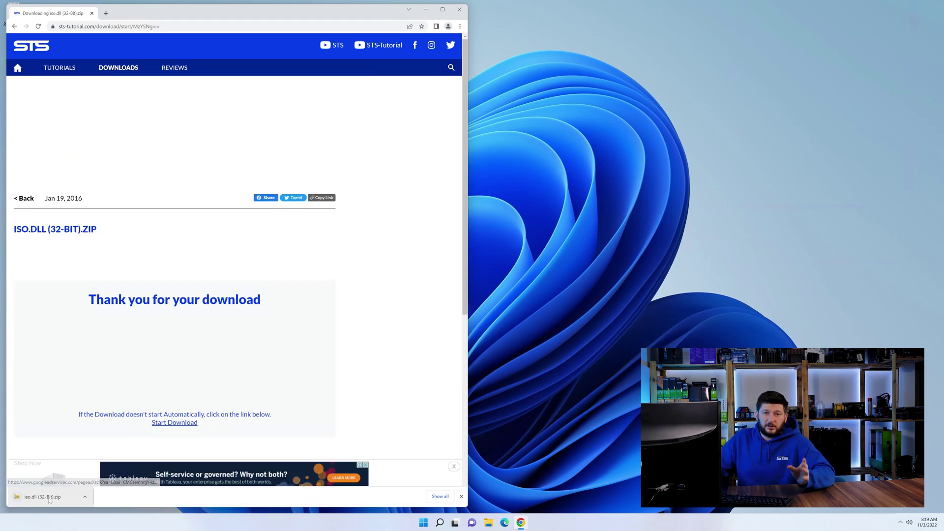
Close Chrome once the 32-bit iso.dll zip has been downloaded.
click(460, 11)
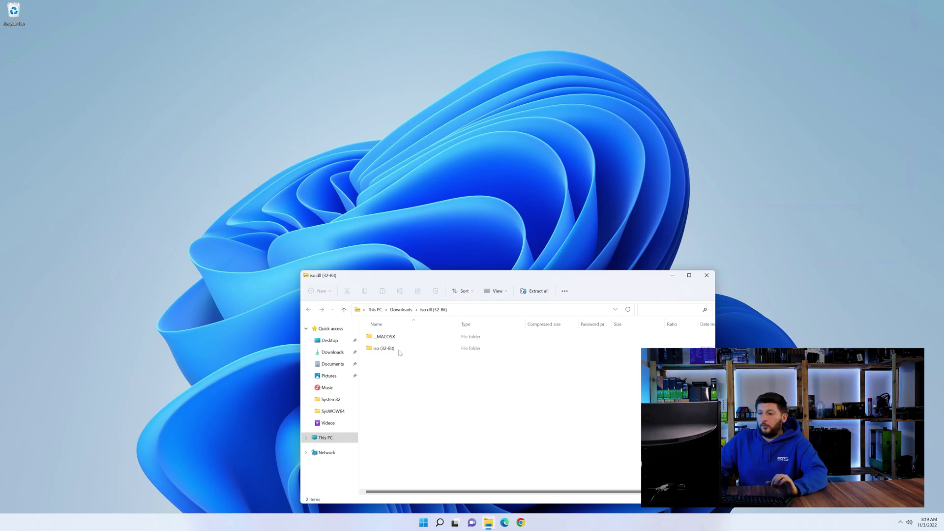
In a second Explorer window, drag iso.dll into C:\Windows\System32, then close that window.
click(488, 525)
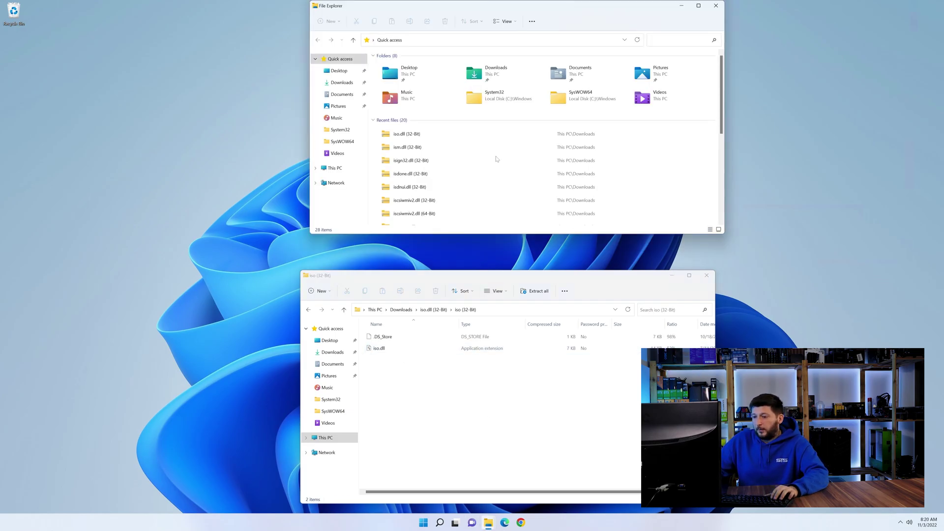
click(340, 168)
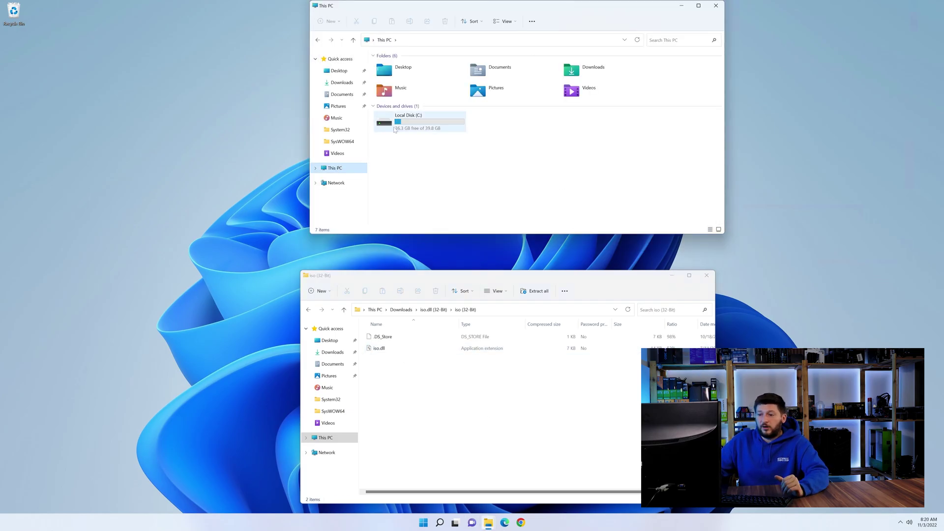
double_click(431, 122)
double_click(420, 137)
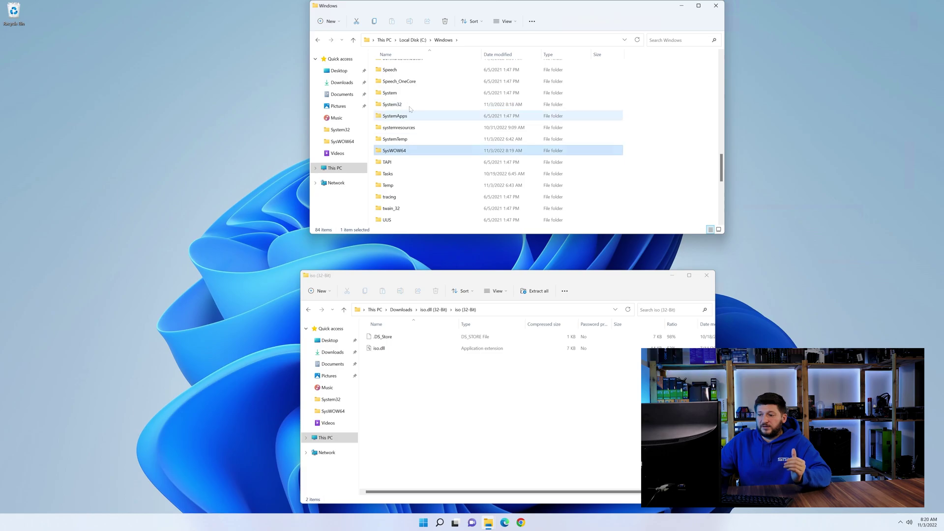
click(410, 108)
drag(379, 349, 392, 142)
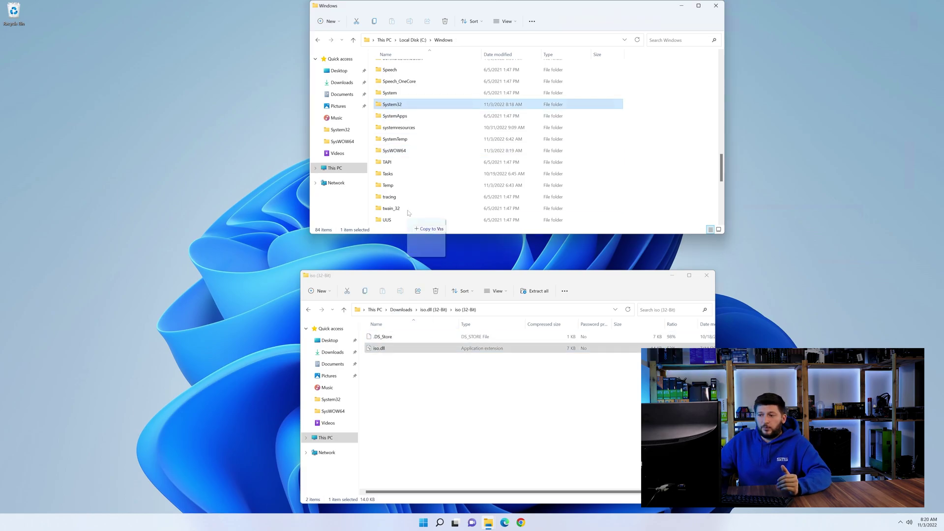
drag(379, 349, 403, 94)
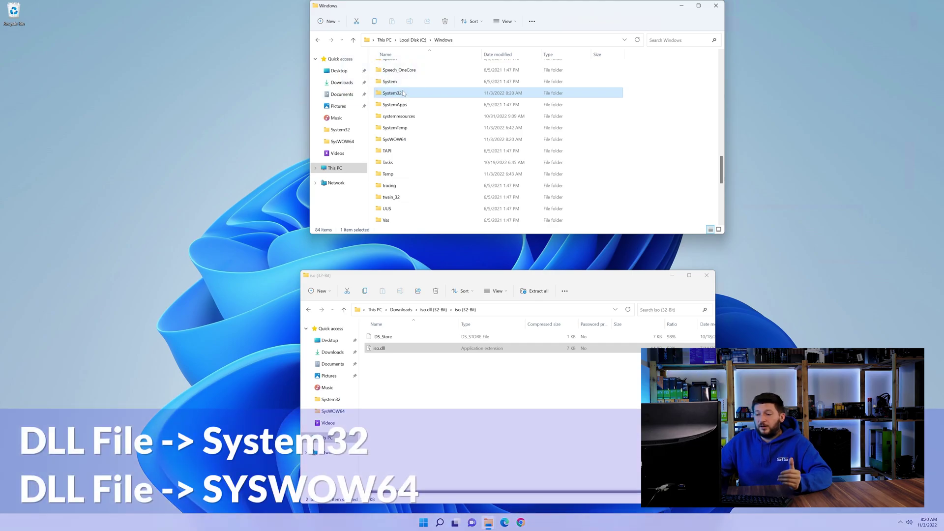
click(715, 6)
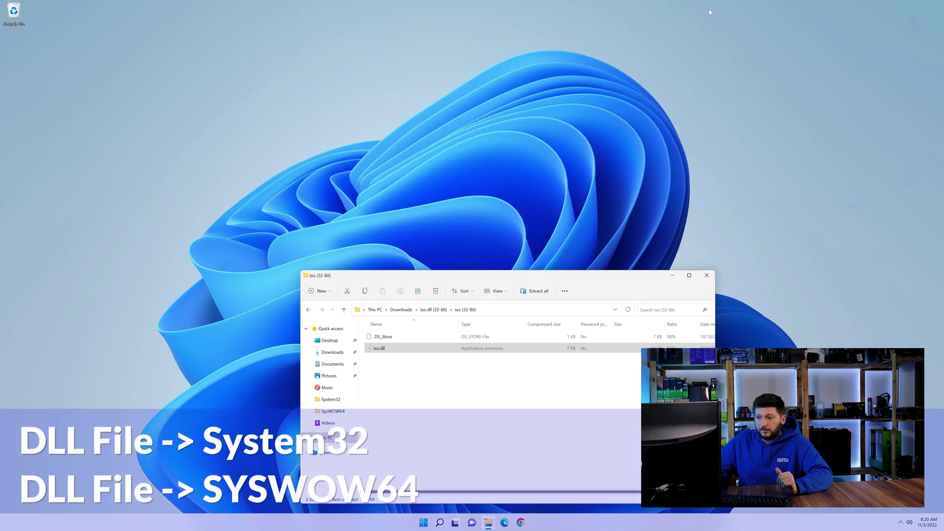
Close the iso (32-Bit) File Explorer window.
click(706, 277)
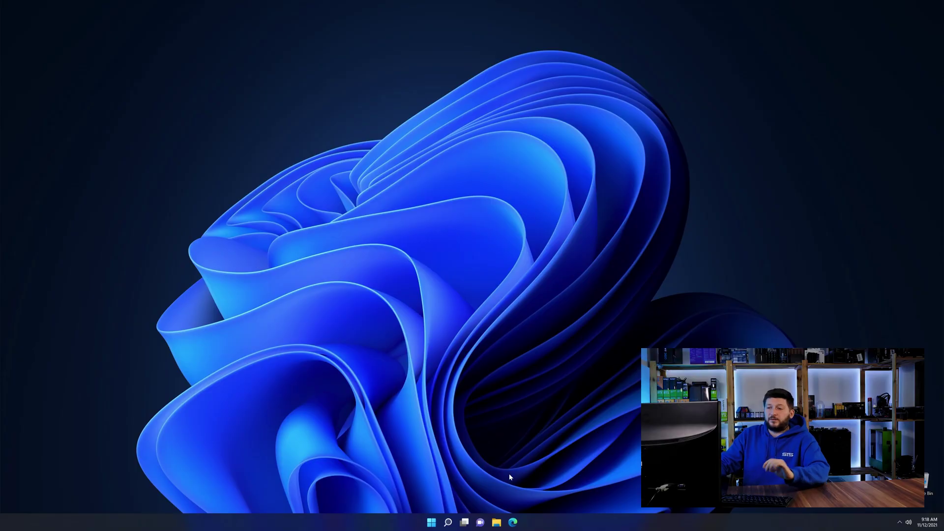
In Edge, load the pasted Visual C++ 2019 Redistributable page and request the 64-bit download.
click(514, 523)
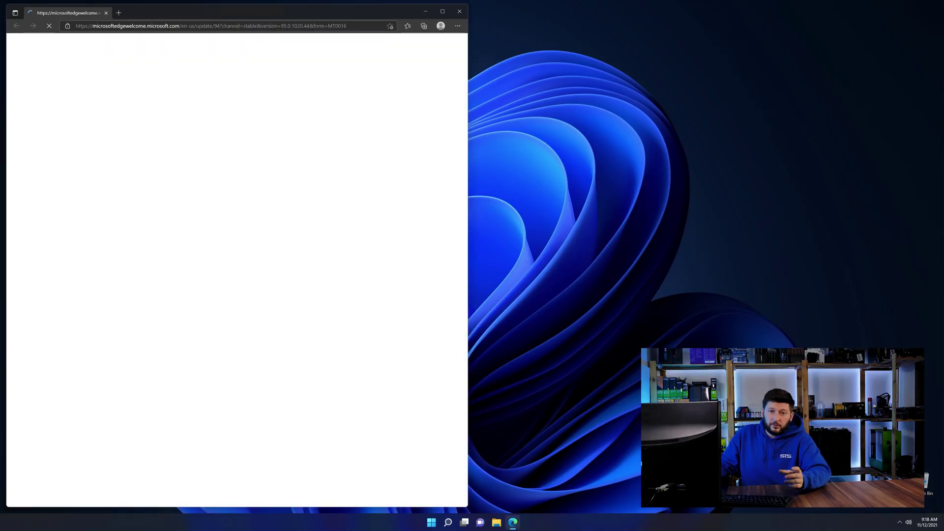
click(262, 26)
text(https://www.sts-tutorial.com/download/credistributable2019)
key(Return)
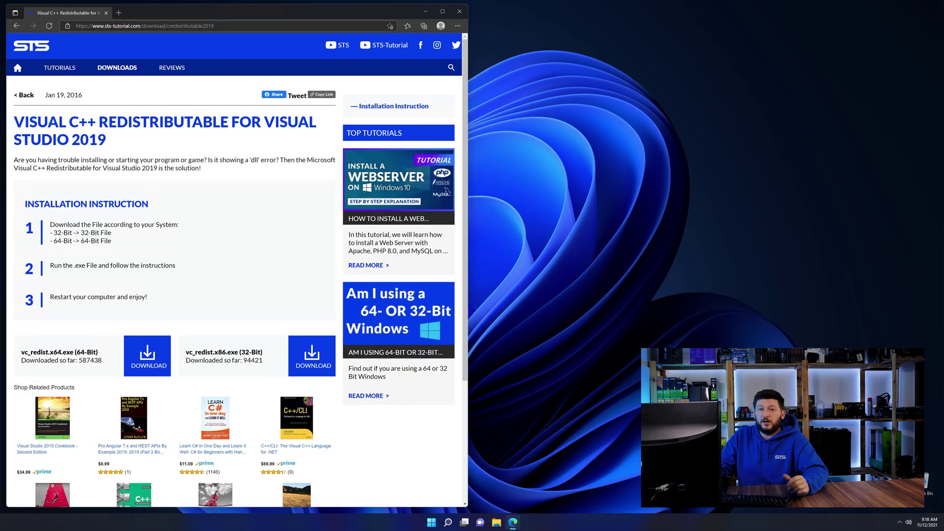
scroll(168, 323, down, 2)
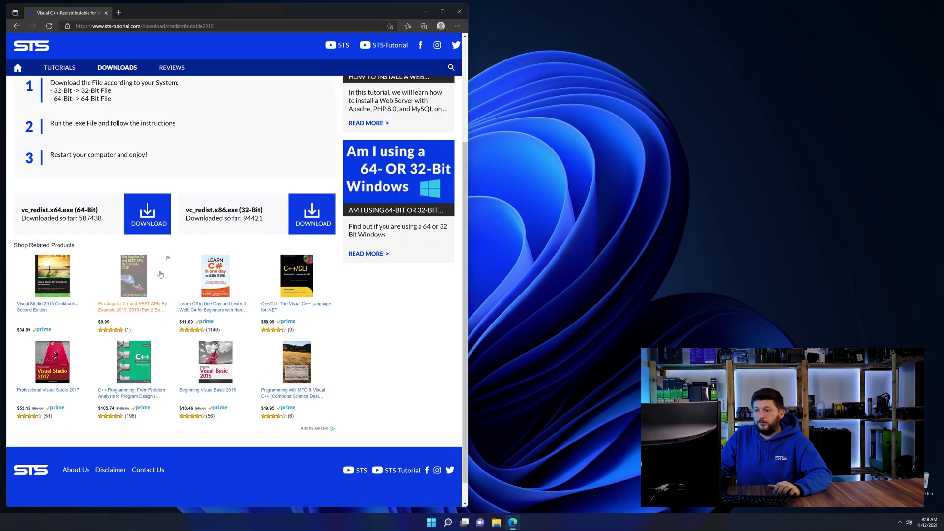
click(323, 224)
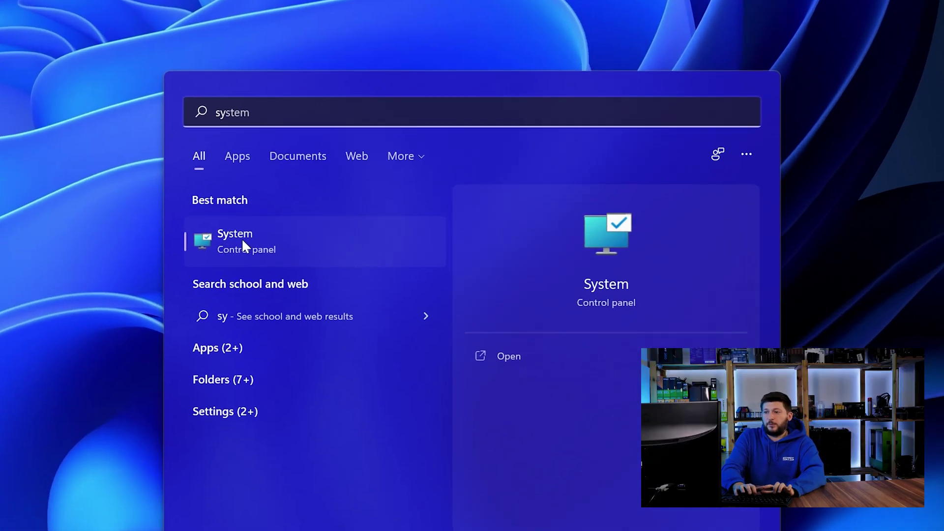
Open the System About page and highlight the 64-bit system type.
click(273, 243)
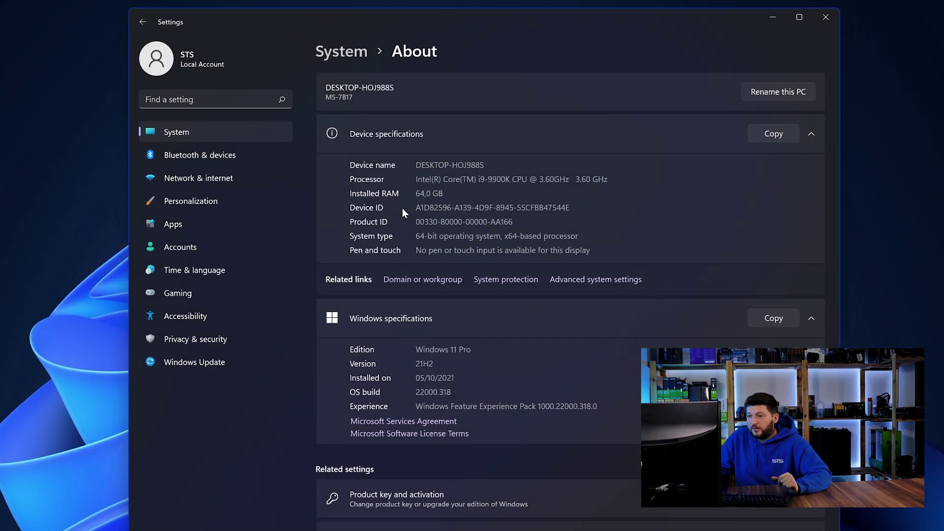
drag(416, 236, 428, 237)
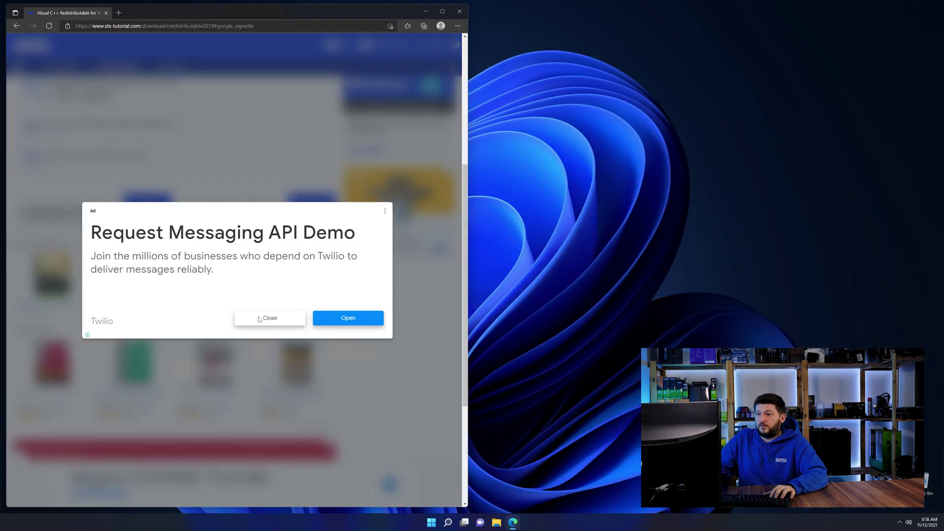
Dismiss the ad, download vc_redist.x64.exe and run the installer.
click(259, 318)
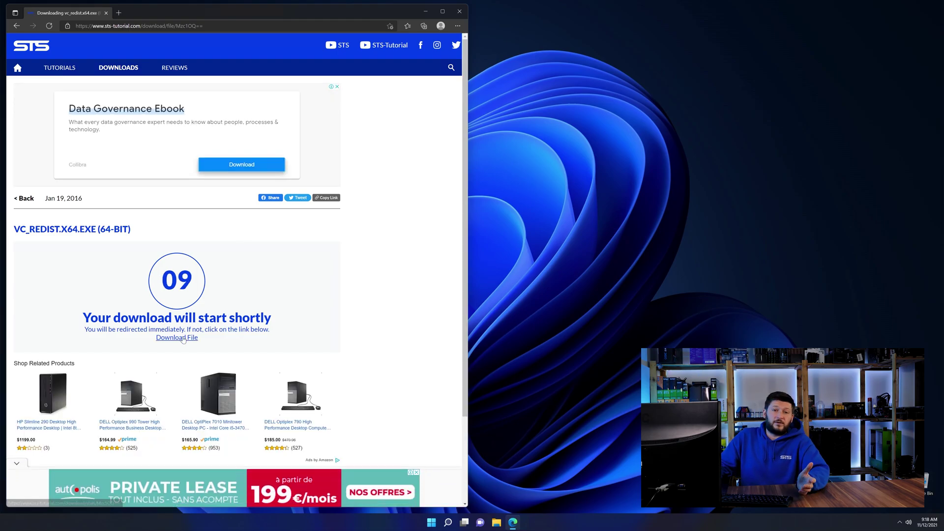
click(180, 336)
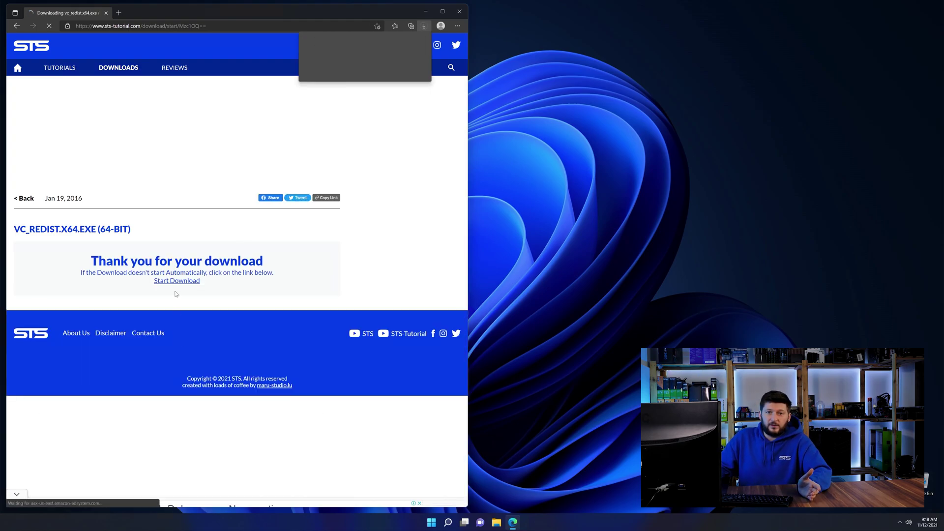
click(352, 56)
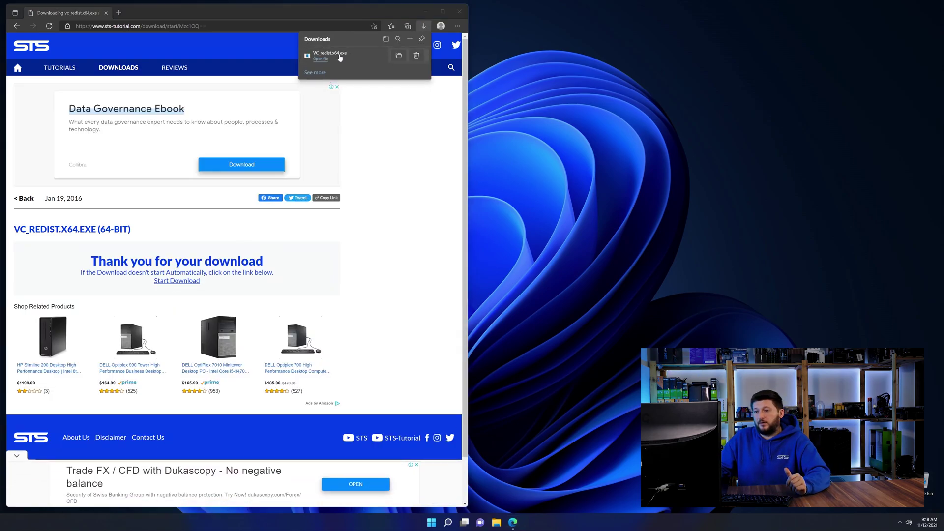